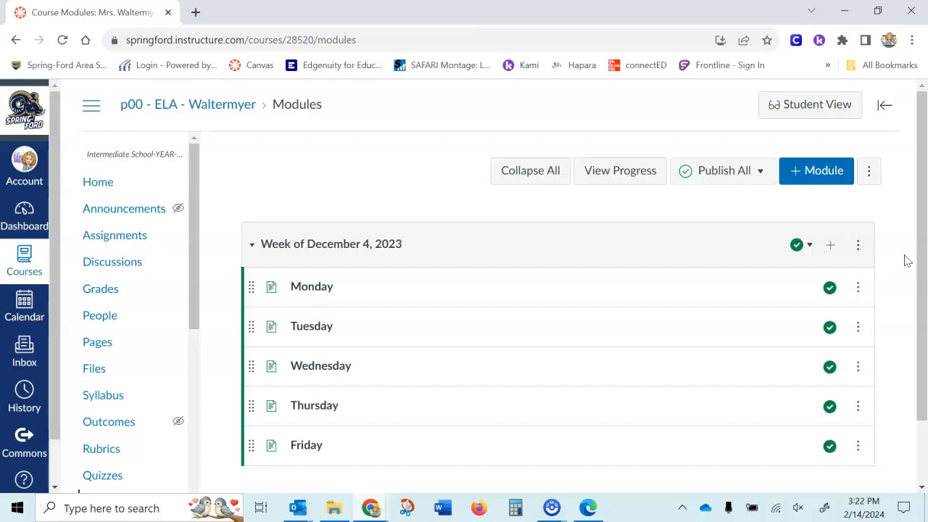
Add a new assignment named "Kami Assignment" to the Week of December 4, 2023 module, indented 1 level
click(831, 249)
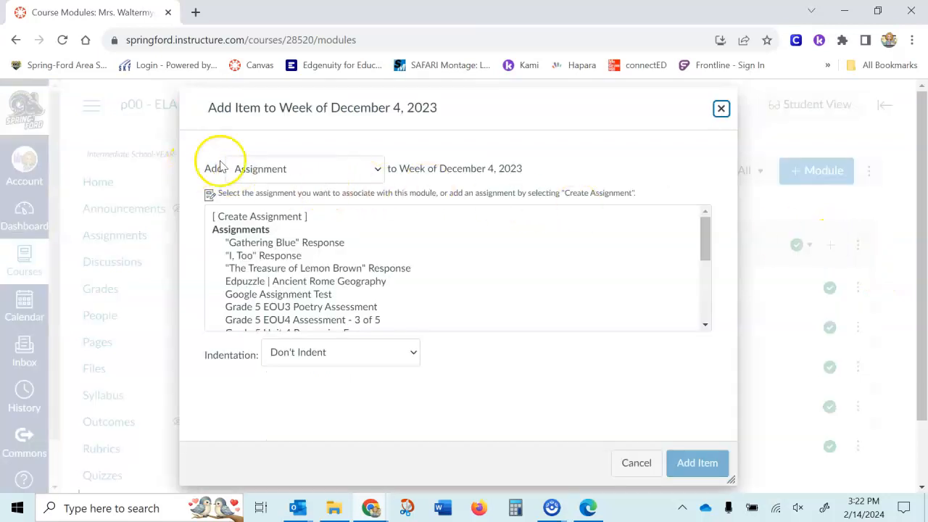
click(345, 171)
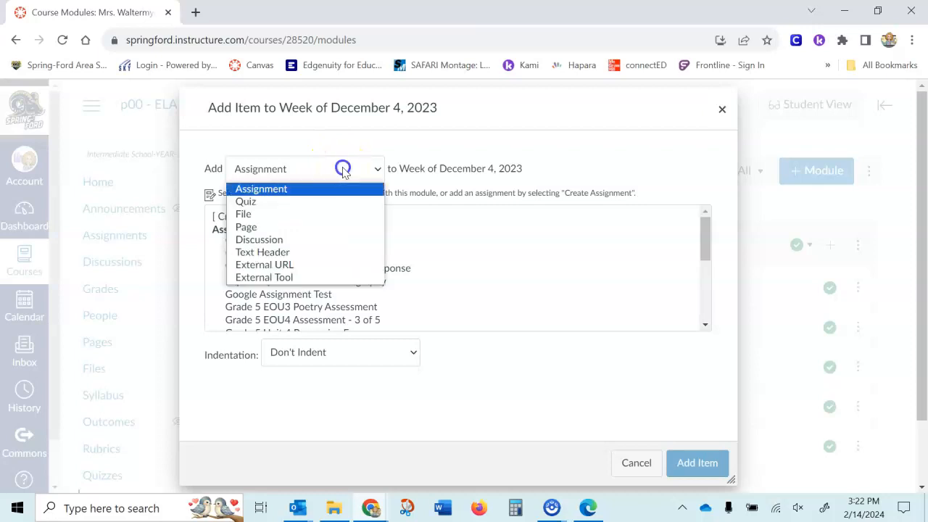
click(261, 191)
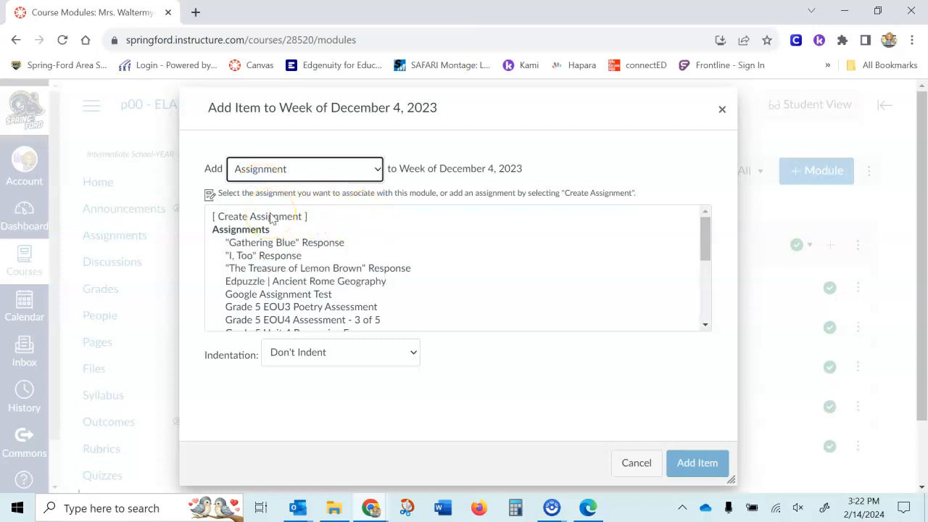
click(272, 217)
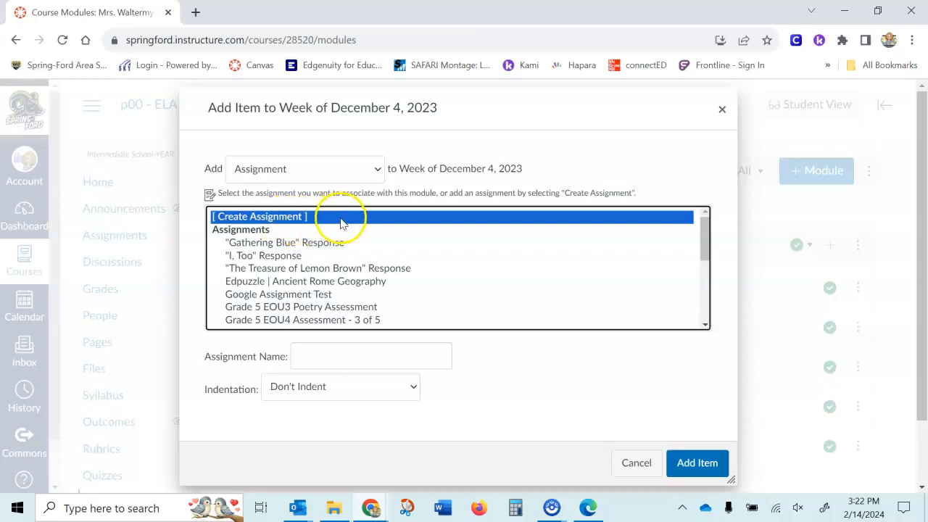
click(357, 350)
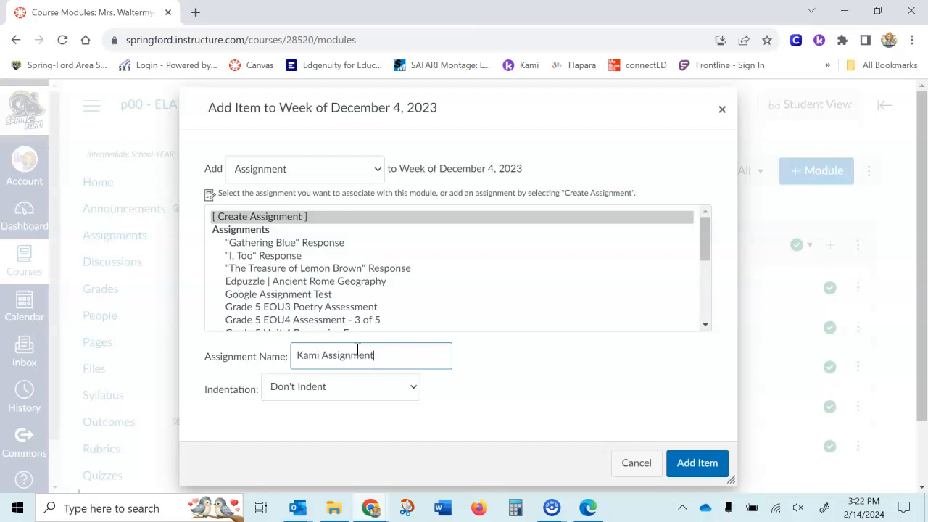
click(385, 389)
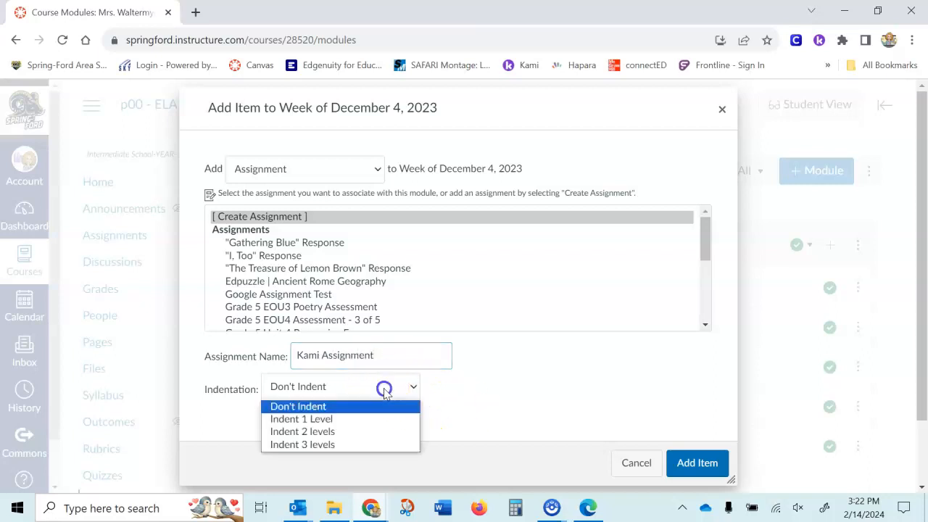
click(312, 419)
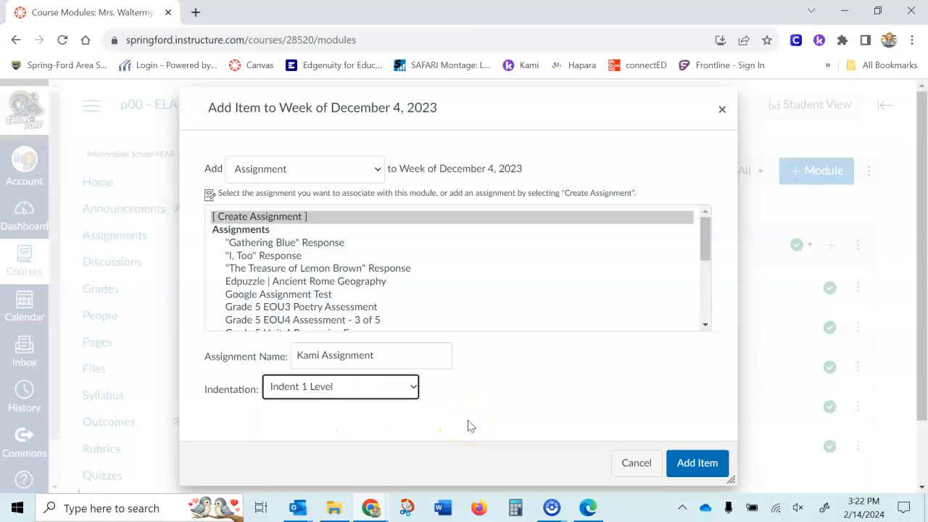
click(698, 464)
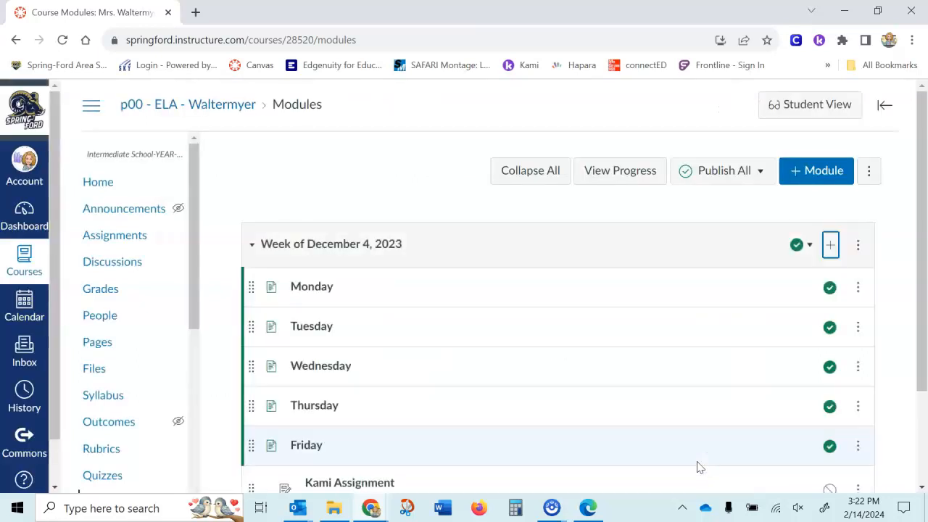
Move Kami Assignment directly below Wednesday in the module and open the assignment for editing
scroll(681, 431, down, 1)
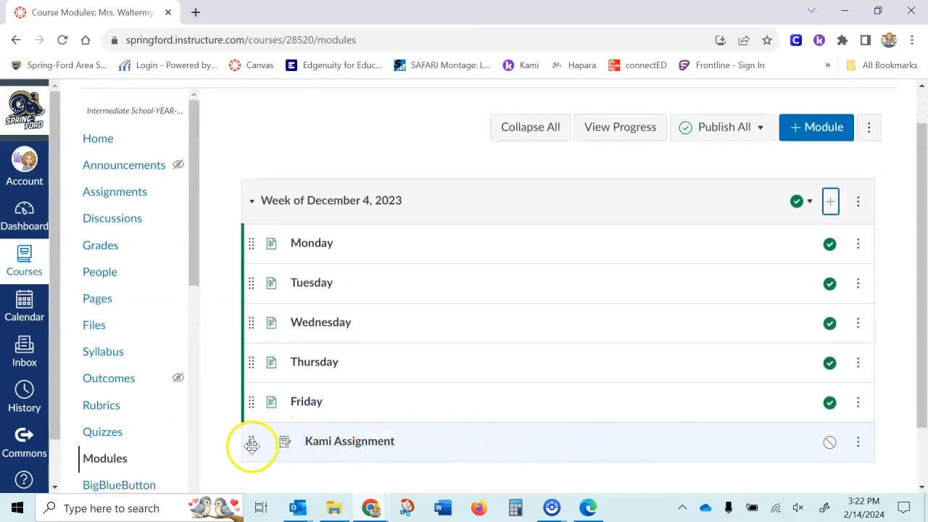
drag(251, 442, 272, 361)
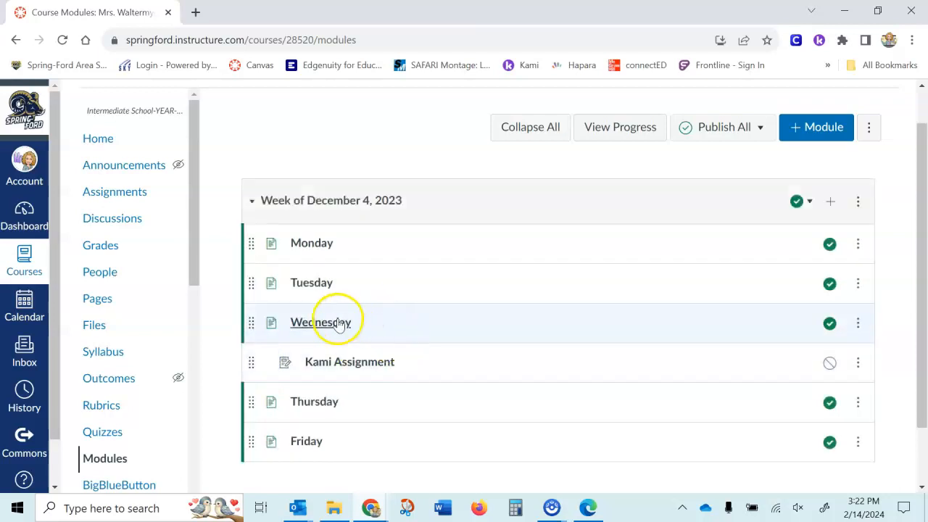
click(357, 364)
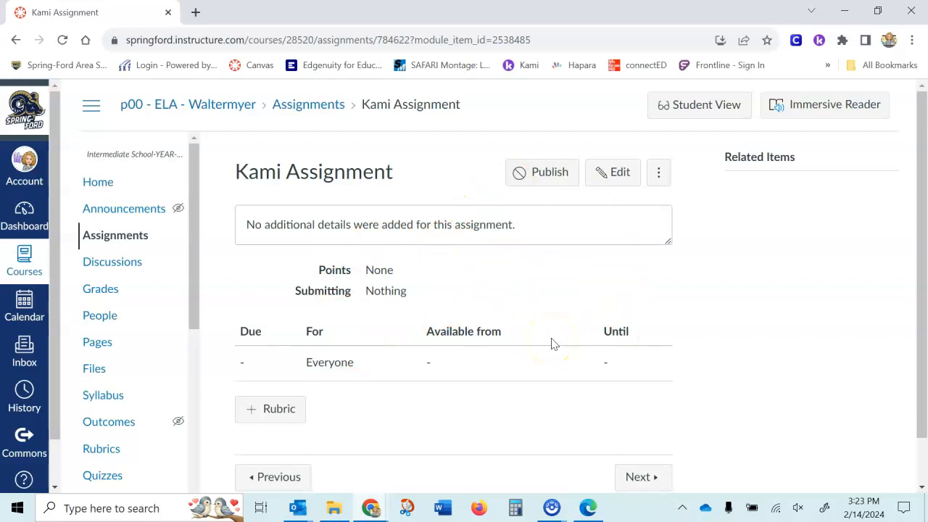
click(619, 174)
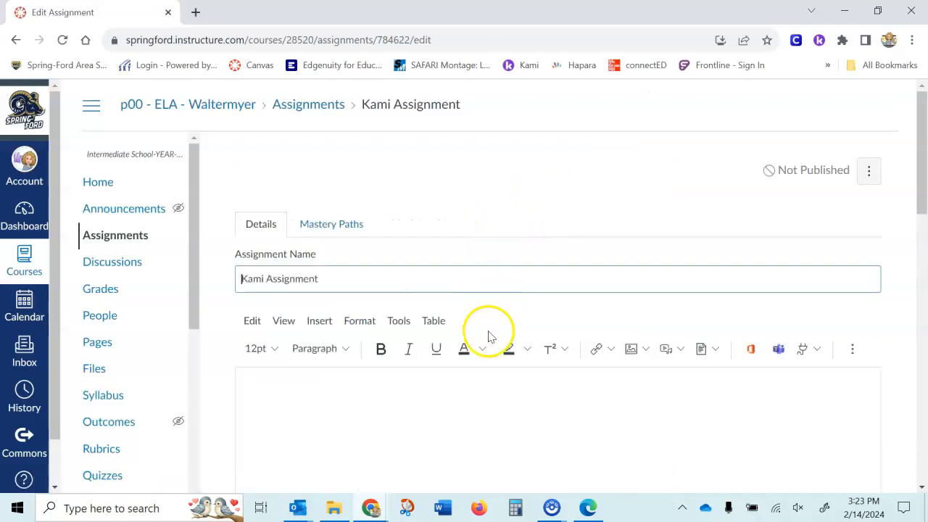
Set the assignment's points to 2 and keep it in the Assignments group
right_click(488, 331)
click(369, 427)
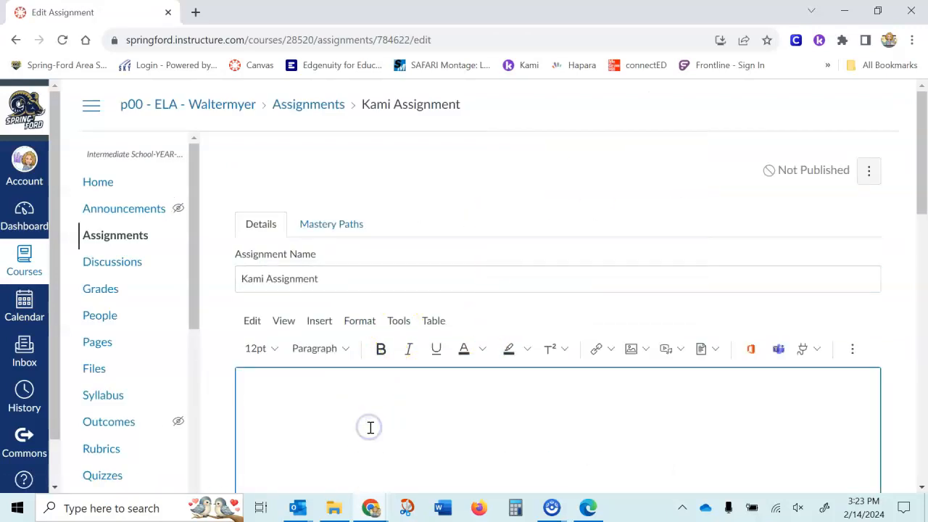
scroll(368, 427, down, 2)
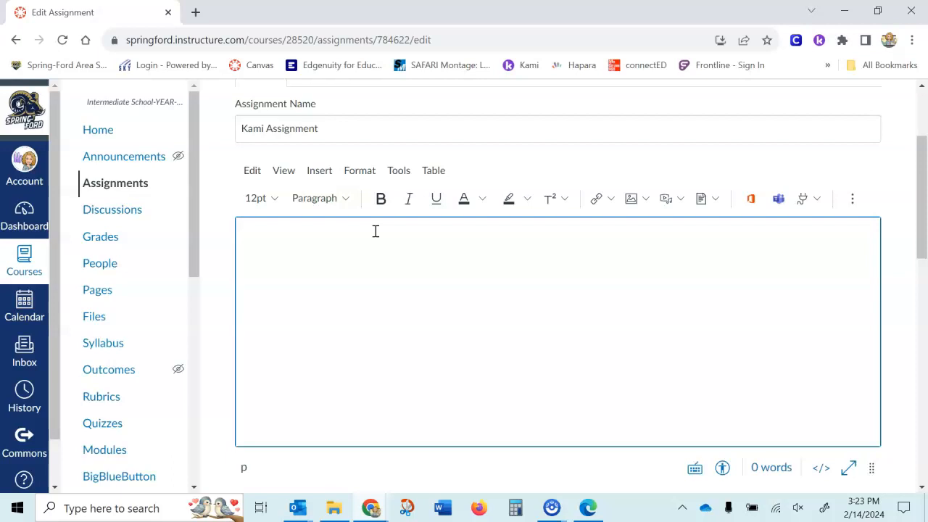
scroll(563, 323, down, 1)
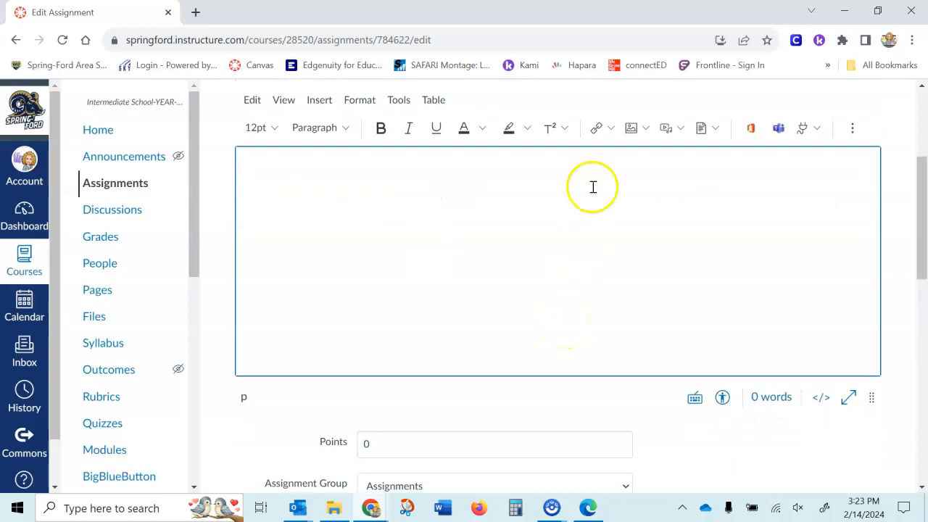
scroll(593, 179, down, 4)
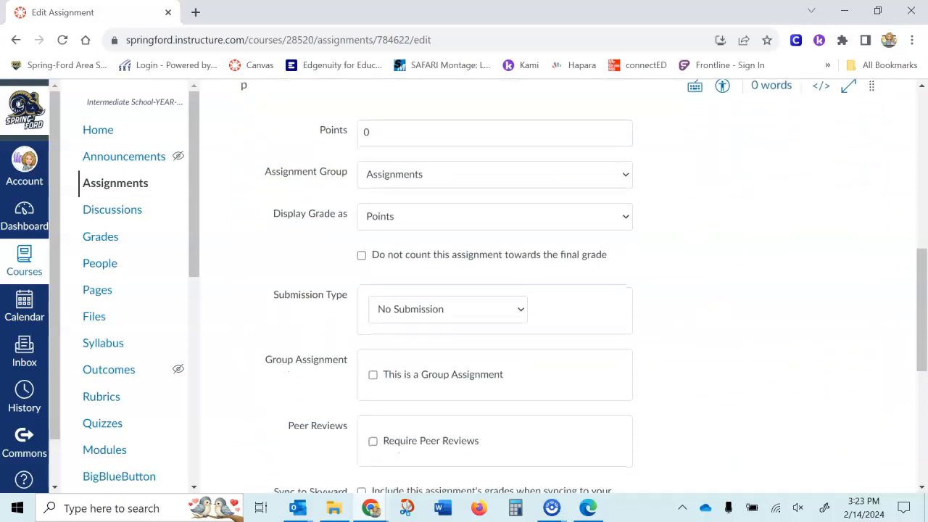
click(384, 130)
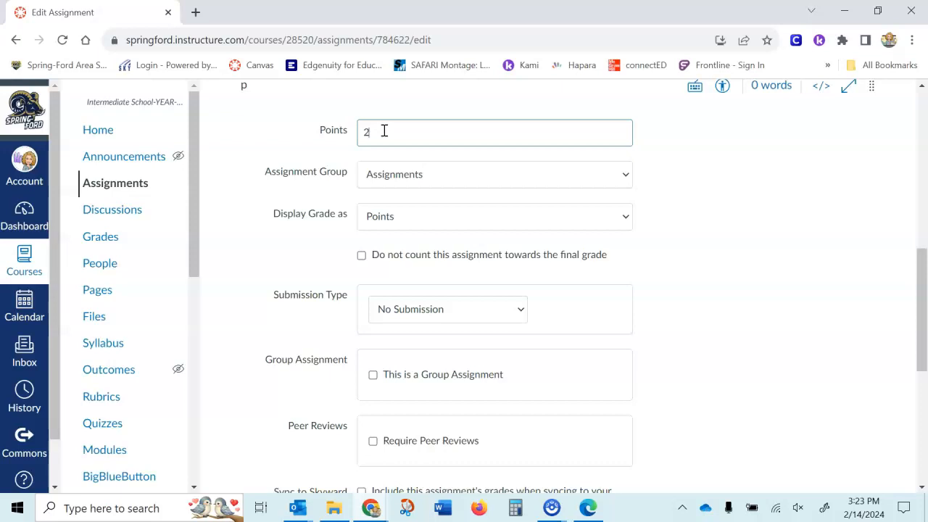
click(459, 175)
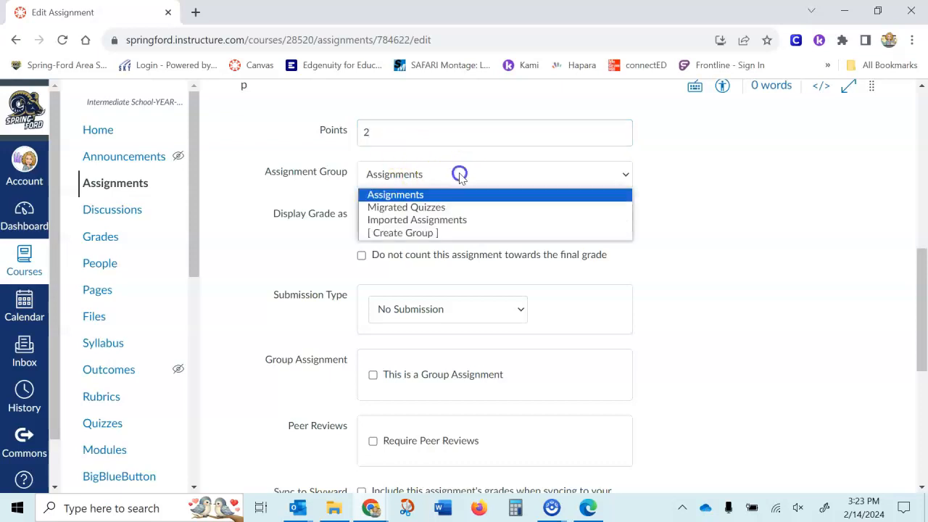
click(460, 175)
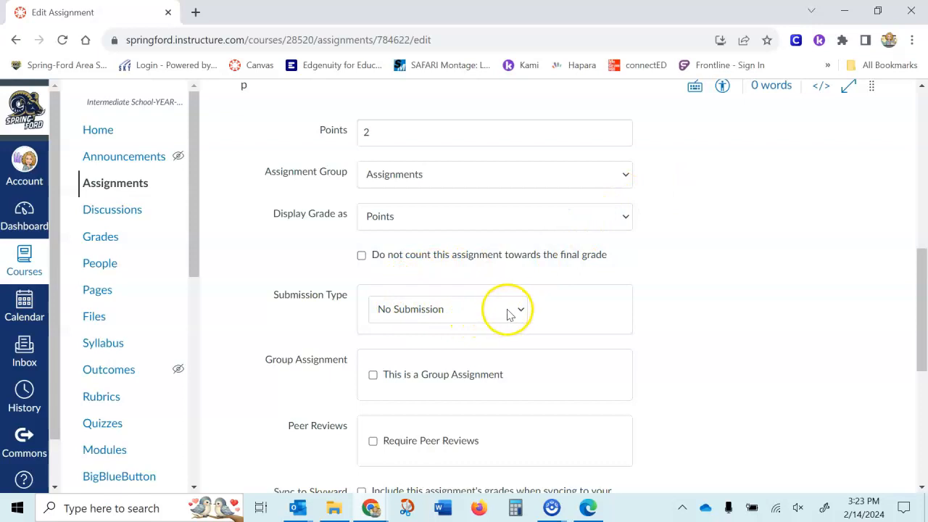
Set the submission type to External Tool and choose Kami Google Drive Assignment as the tool
scroll(519, 316, down, 1)
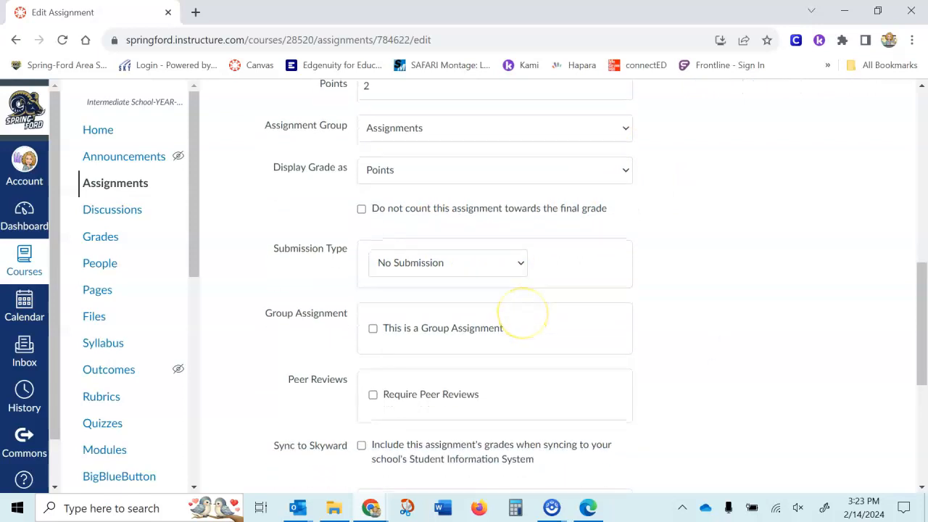
click(521, 263)
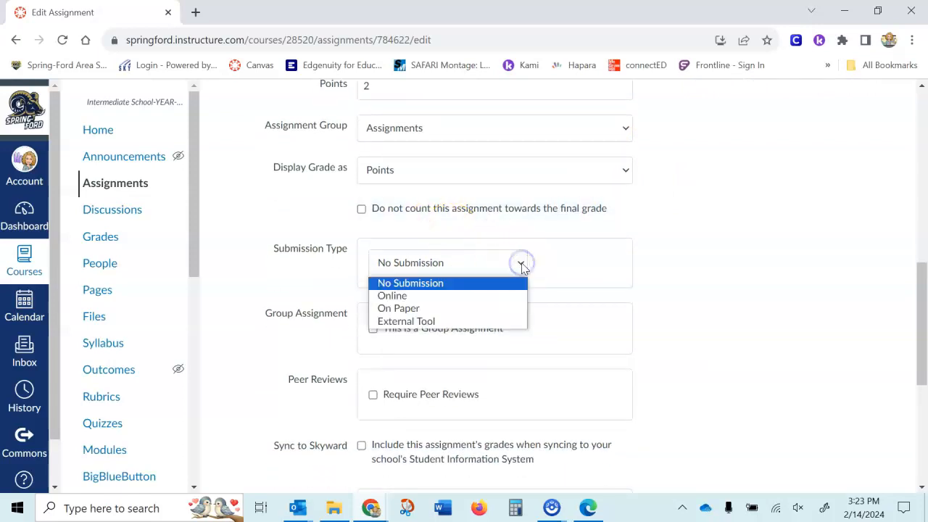
click(435, 321)
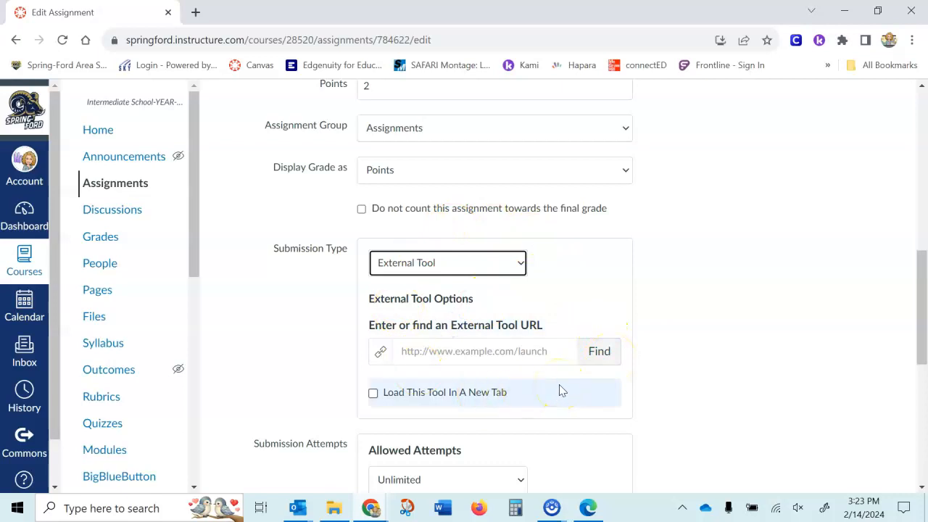
click(598, 350)
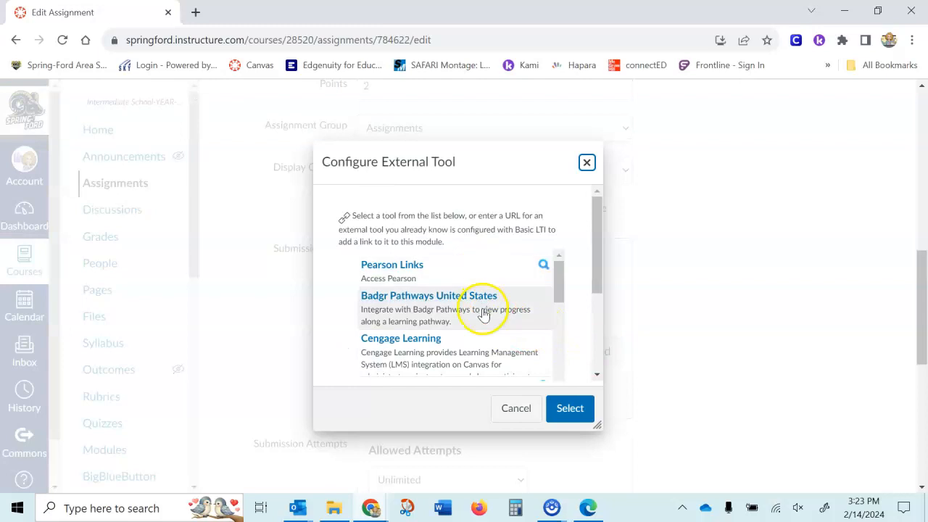
scroll(484, 313, down, 3)
scroll(484, 297, down, 5)
scroll(463, 314, down, 1)
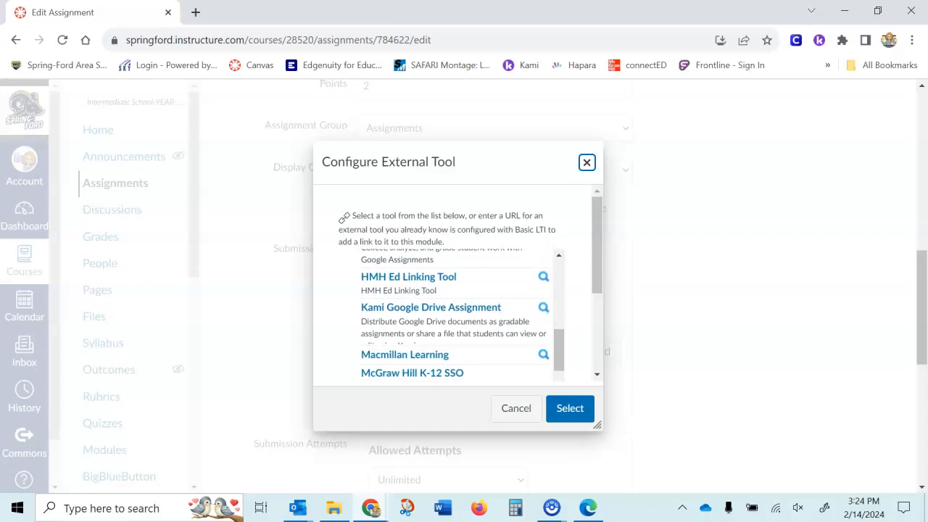
click(373, 308)
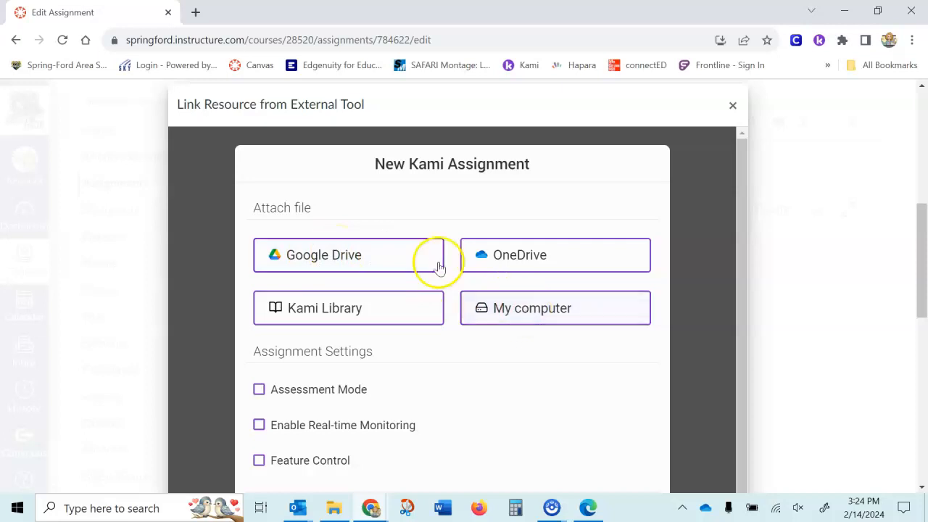
Browse Google Drive for the Kami attachment and open the folder 6th Grade - my files > 1 ELA > Lesson 24
click(303, 254)
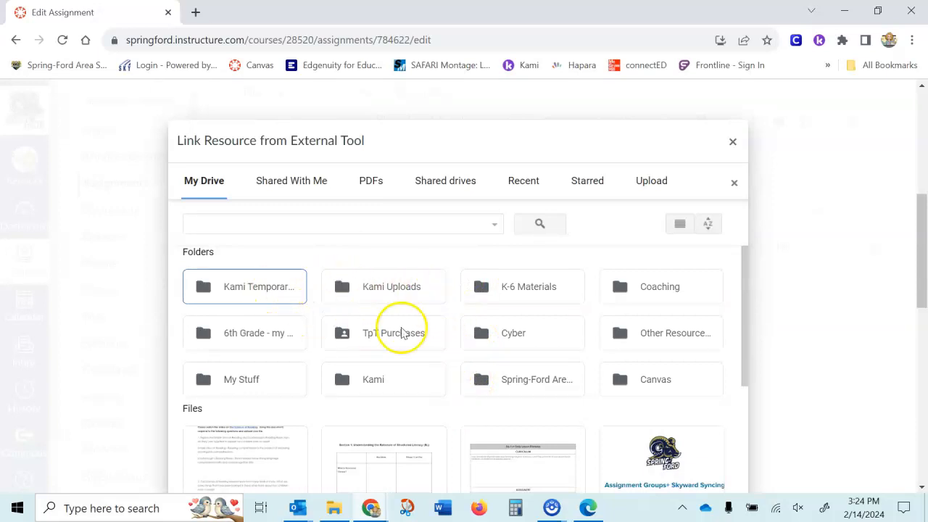
double_click(236, 338)
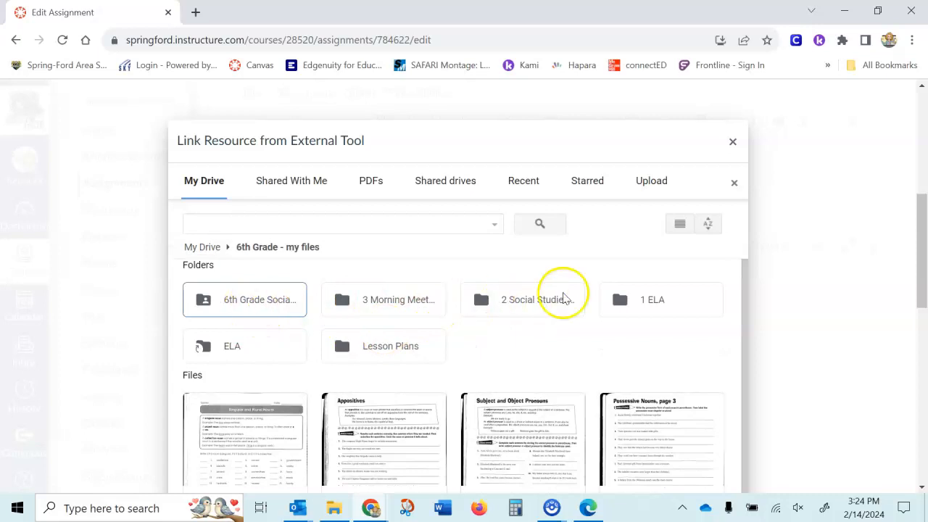
double_click(681, 297)
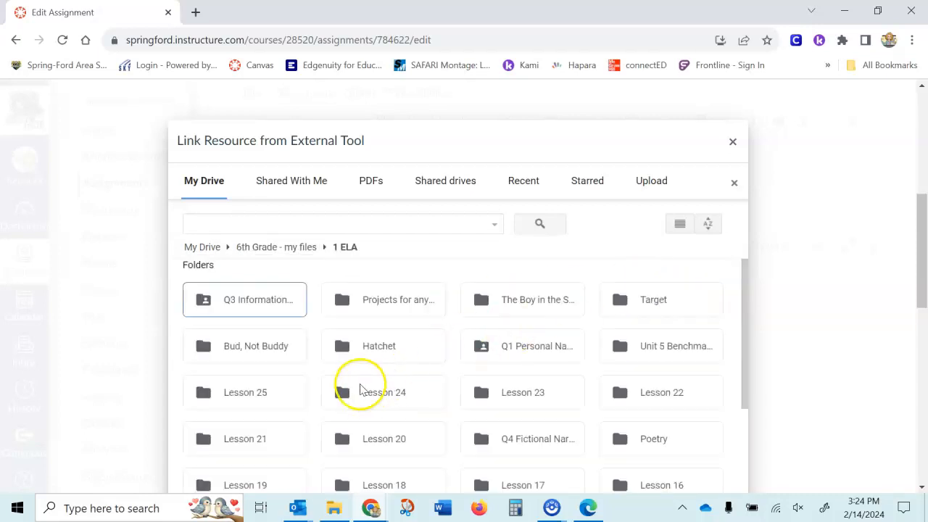
double_click(383, 402)
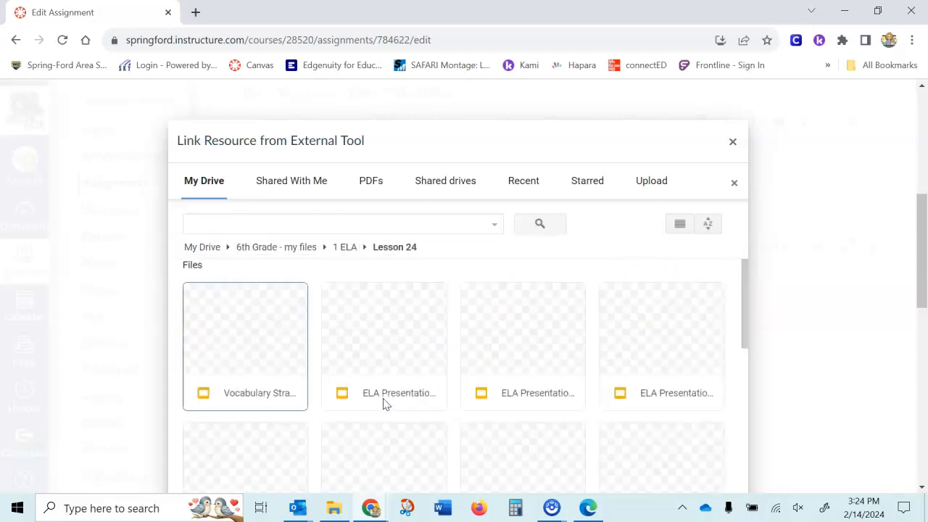
Attach the file 3939559a-142c-4940-b1fc-c643c3038661.pdf from the Lesson 24 folder to the Kami assignment
scroll(525, 417, down, 2)
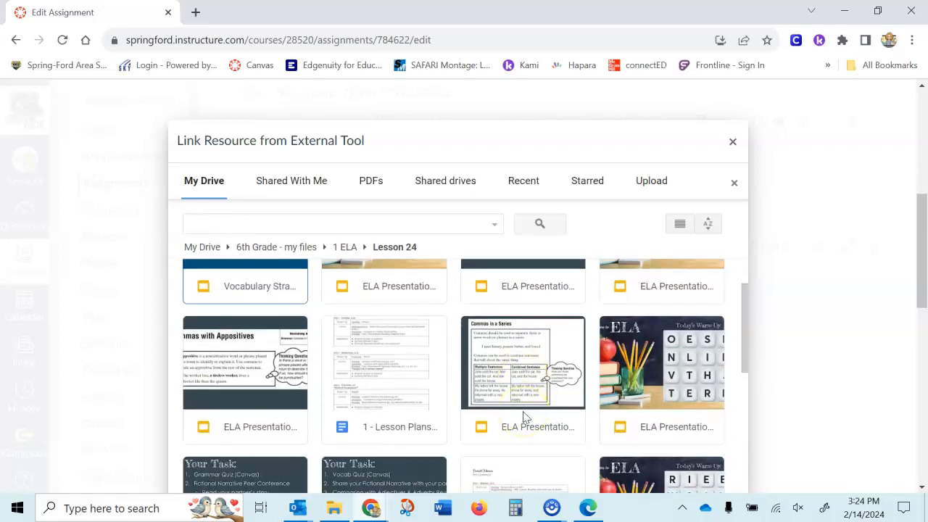
scroll(525, 417, down, 5)
scroll(543, 443, down, 4)
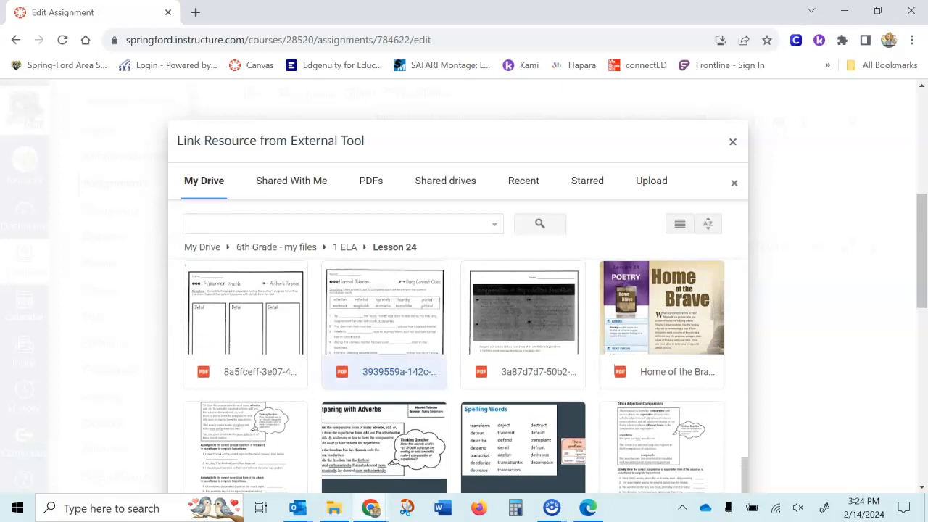
scroll(365, 367, up, 4)
scroll(365, 366, down, 4)
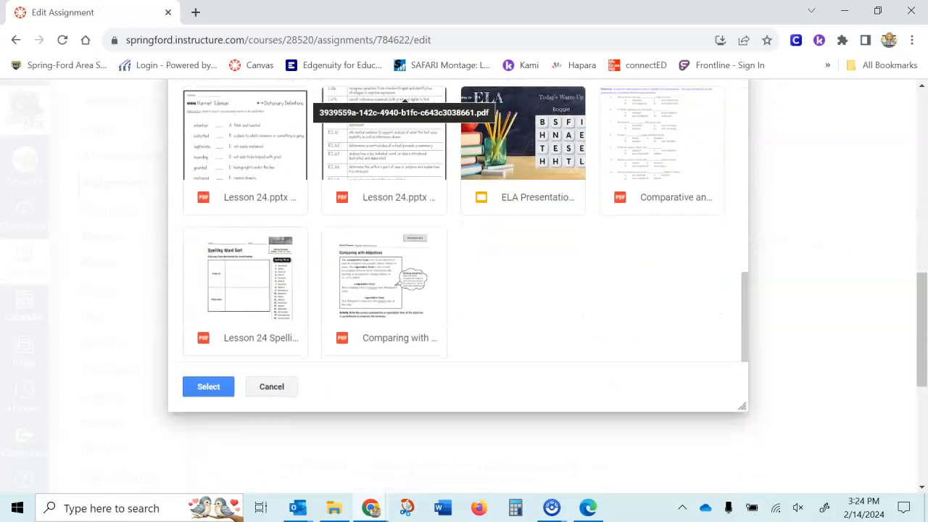
click(208, 387)
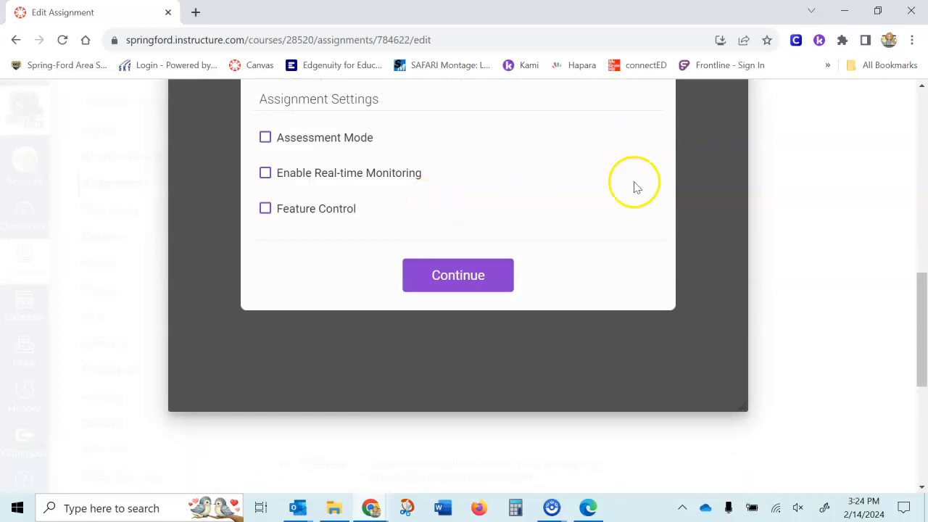
Continue the new Kami assignment with Assessment Mode, Real-time Monitoring and Feature Control left off
scroll(634, 182, up, 2)
scroll(634, 182, up, 2)
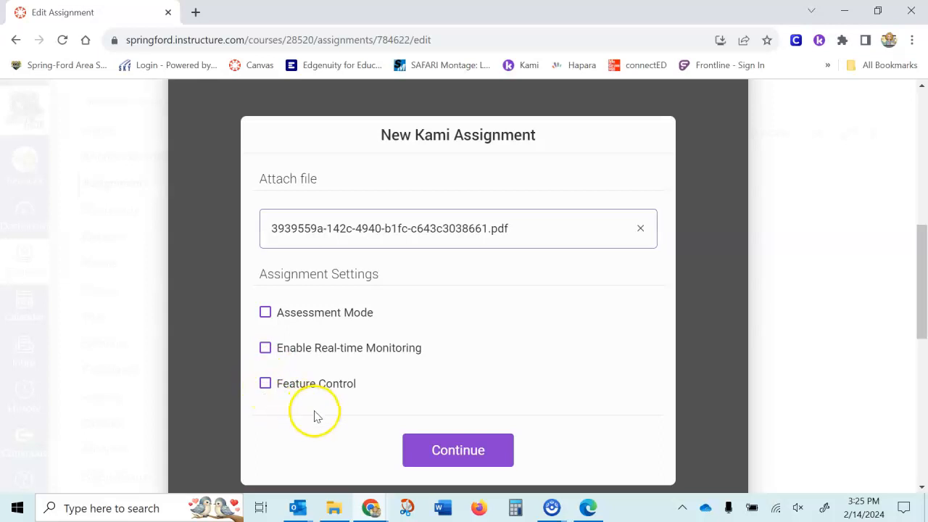
click(448, 464)
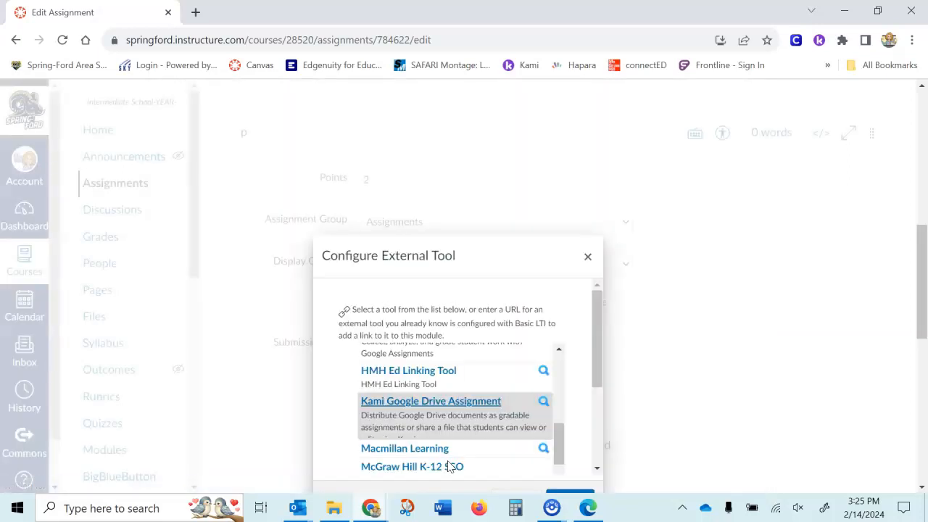
Confirm Kami Google Drive Assignment as the external tool for the assignment's submission
scroll(718, 396, down, 2)
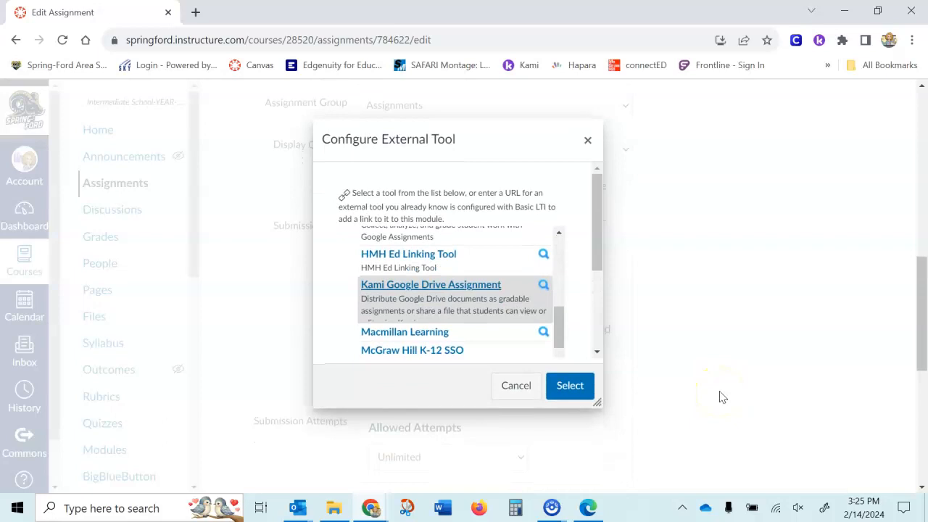
click(570, 388)
click(569, 388)
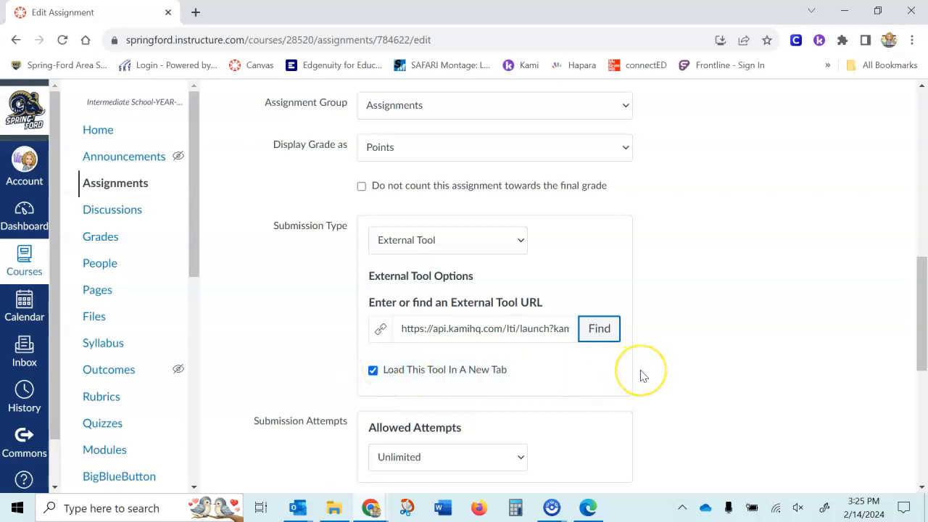
Set the assignment's due date for everyone to Feb 29, 2024, 11:59 PM
scroll(641, 376, down, 5)
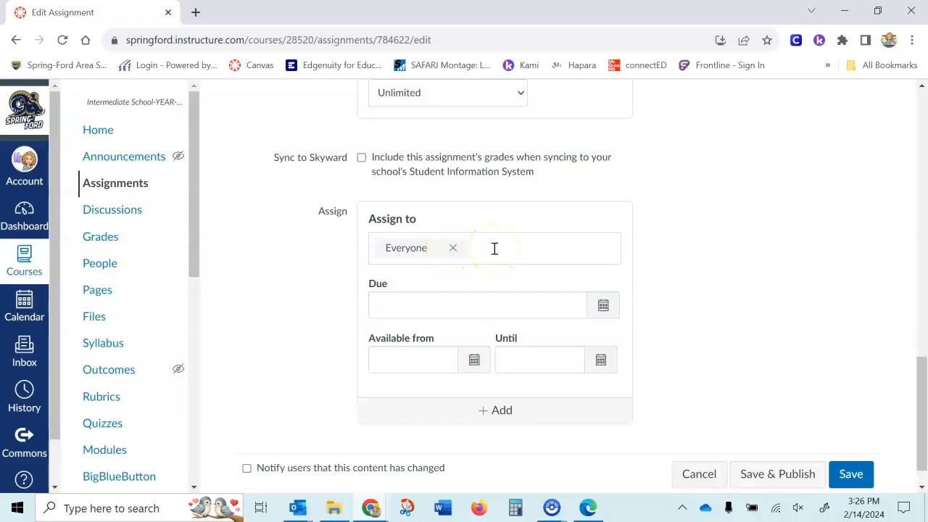
click(602, 304)
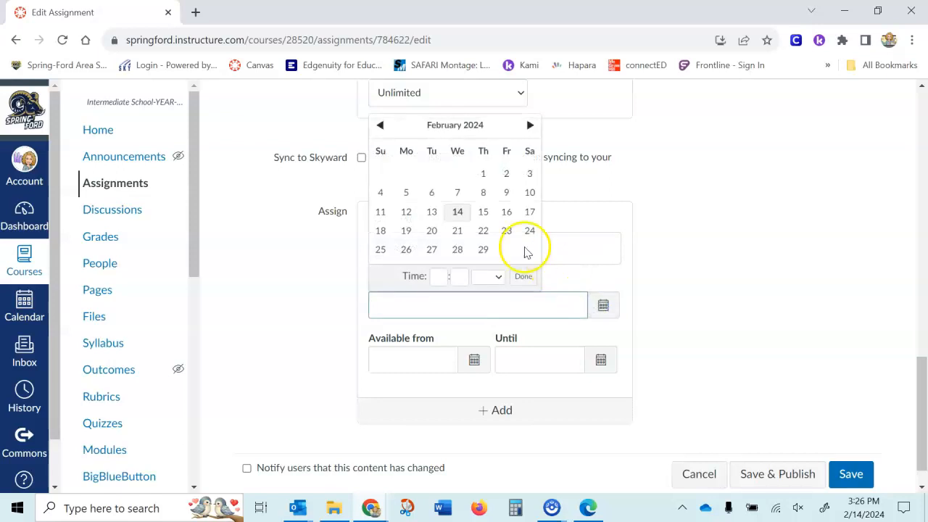
click(483, 249)
click(687, 284)
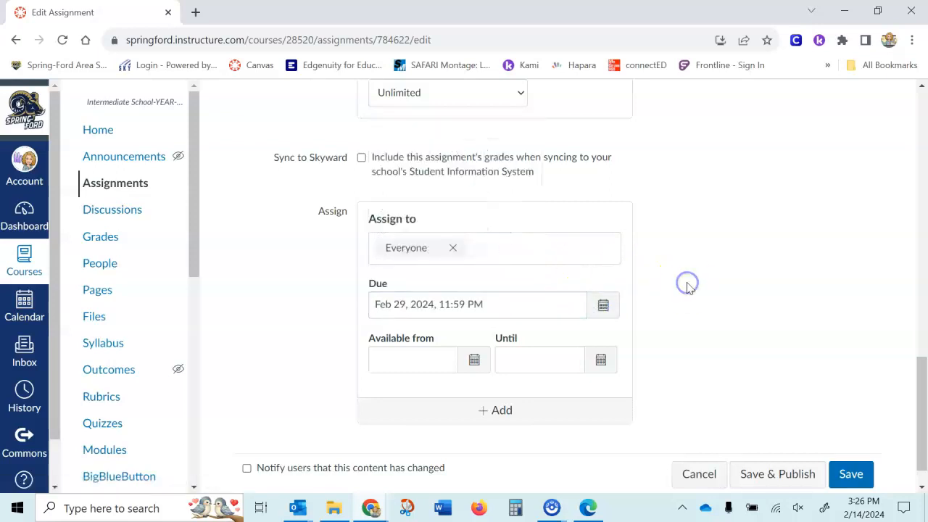
Leave the availability dates empty and save and publish the assignment
click(392, 349)
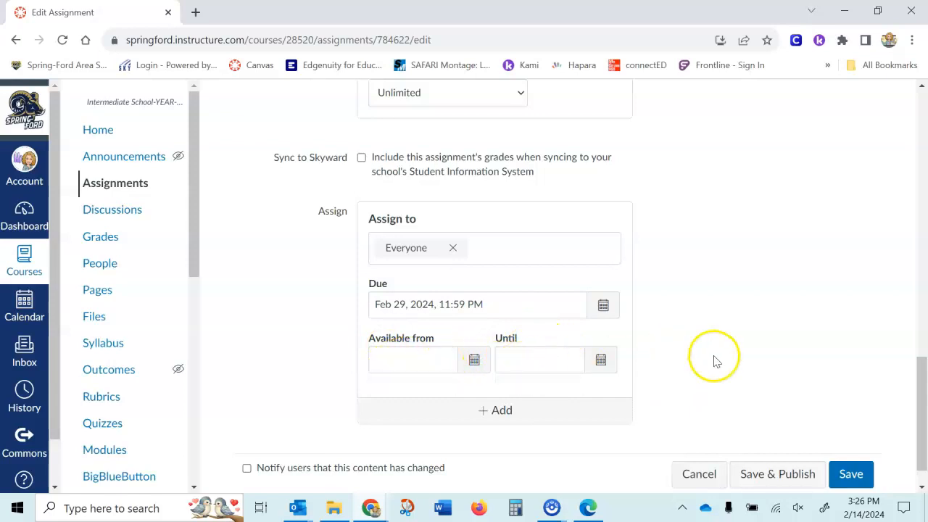
scroll(775, 375, down, 1)
click(783, 443)
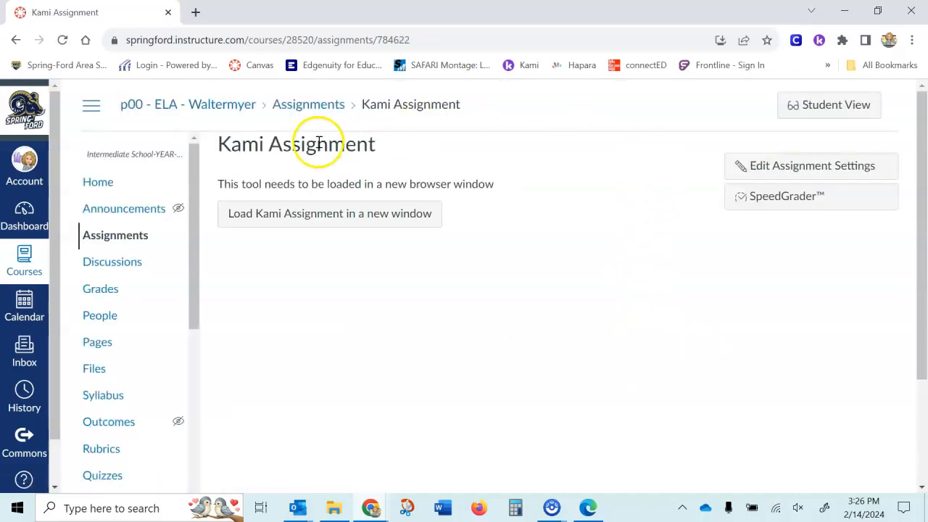
Load the Kami Assignment in a new window to check the attached PDF, and return to the Canvas assignment page
click(264, 221)
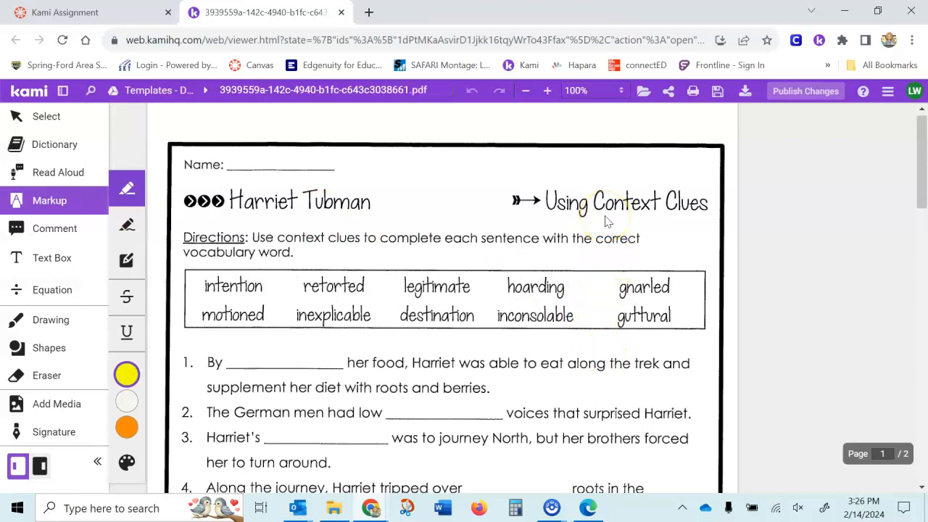
click(129, 13)
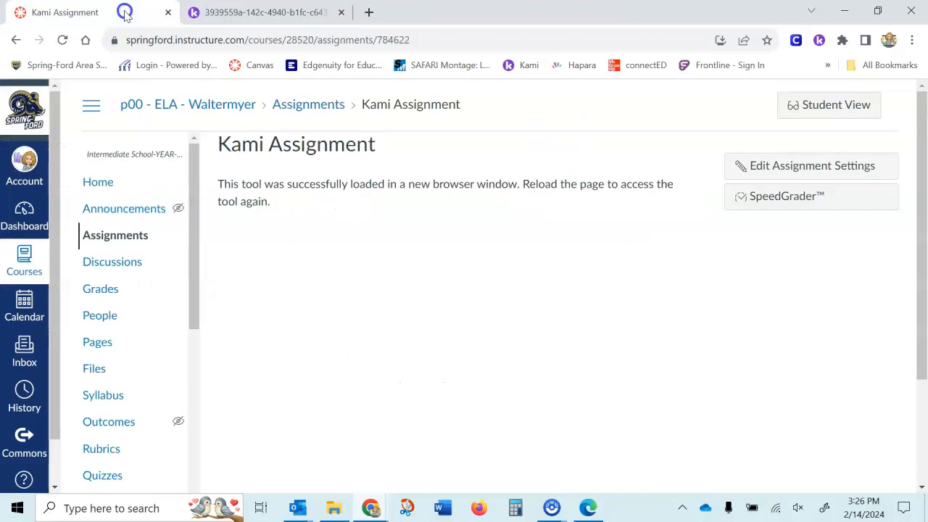